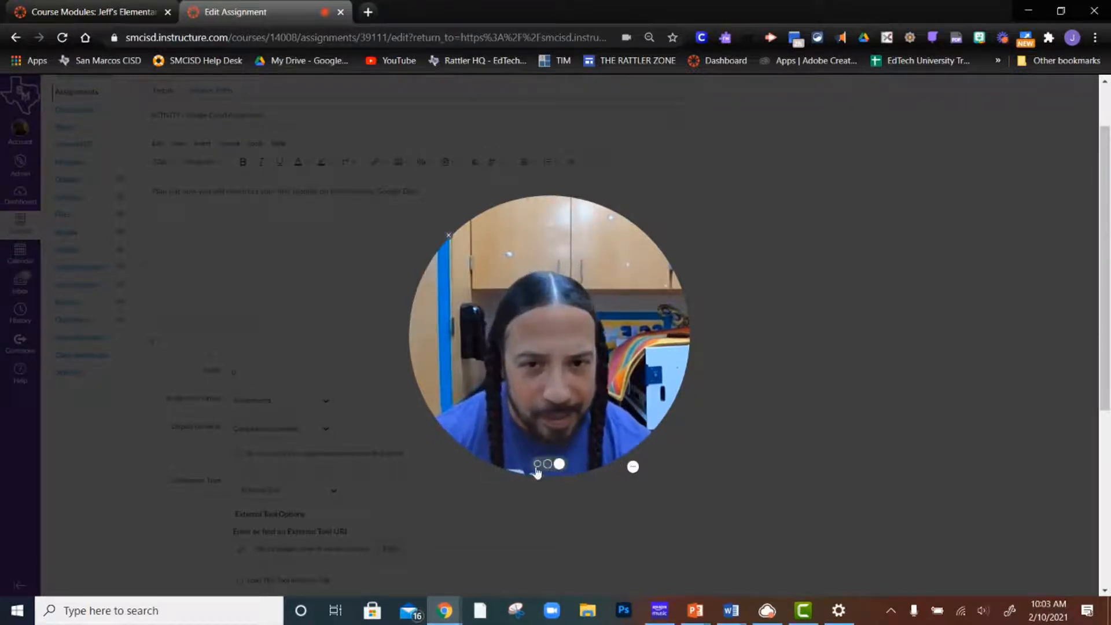
# - Review the edit settings of the Google Cloud Assignment activity, including its external tool submission, and return to its assignment page
pyautogui.click(537, 464)
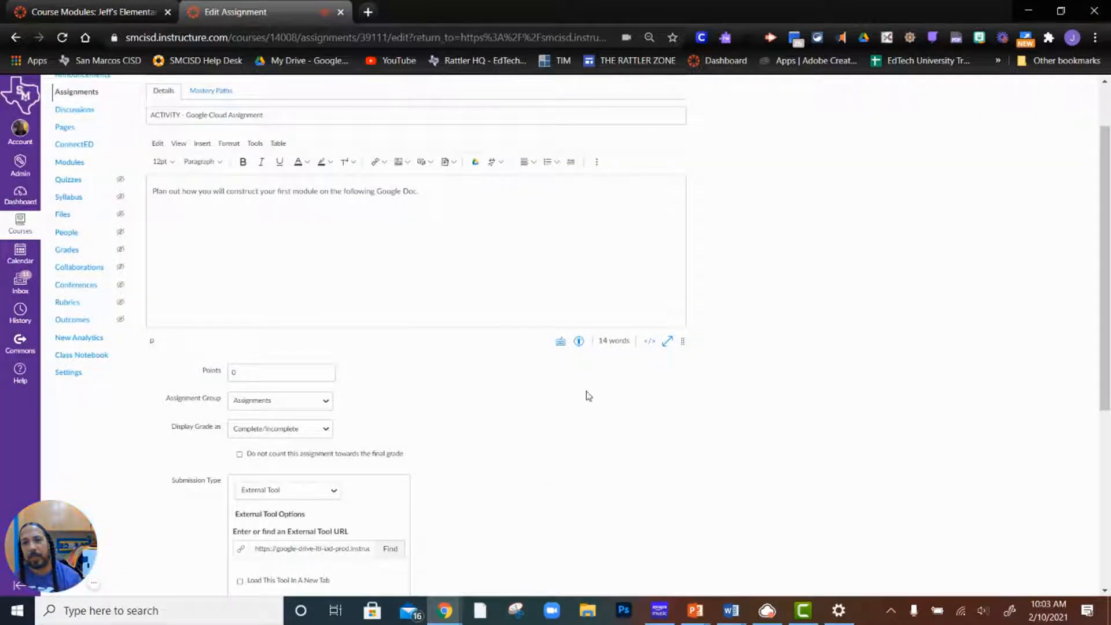
pyautogui.scroll(2, 588, 395)
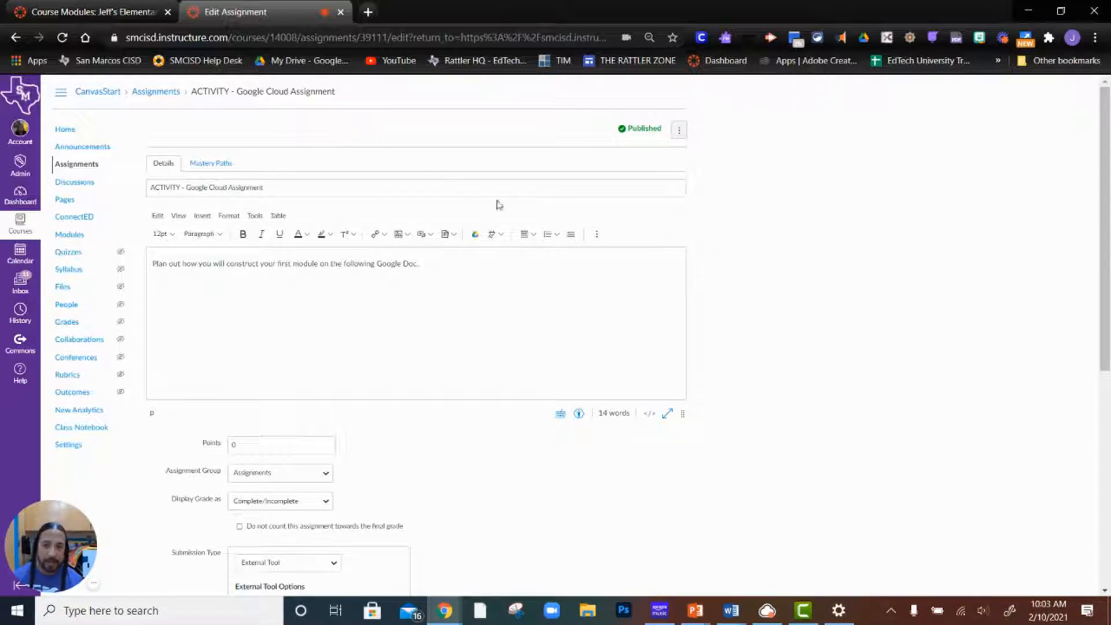
pyautogui.scroll(-4, 513, 367)
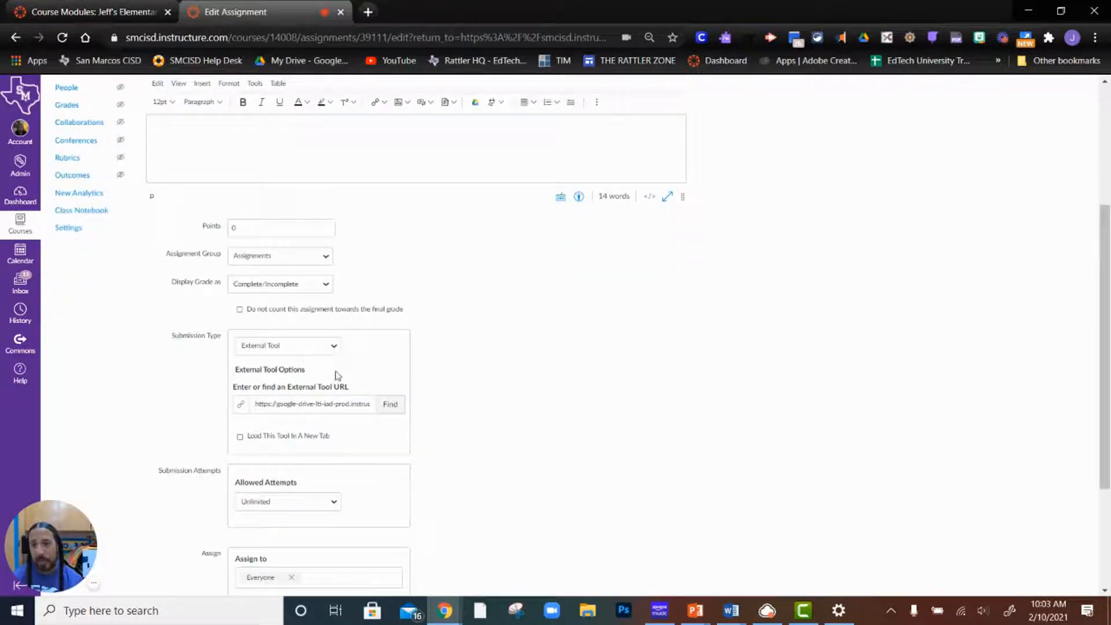
pyautogui.scroll(4, 484, 422)
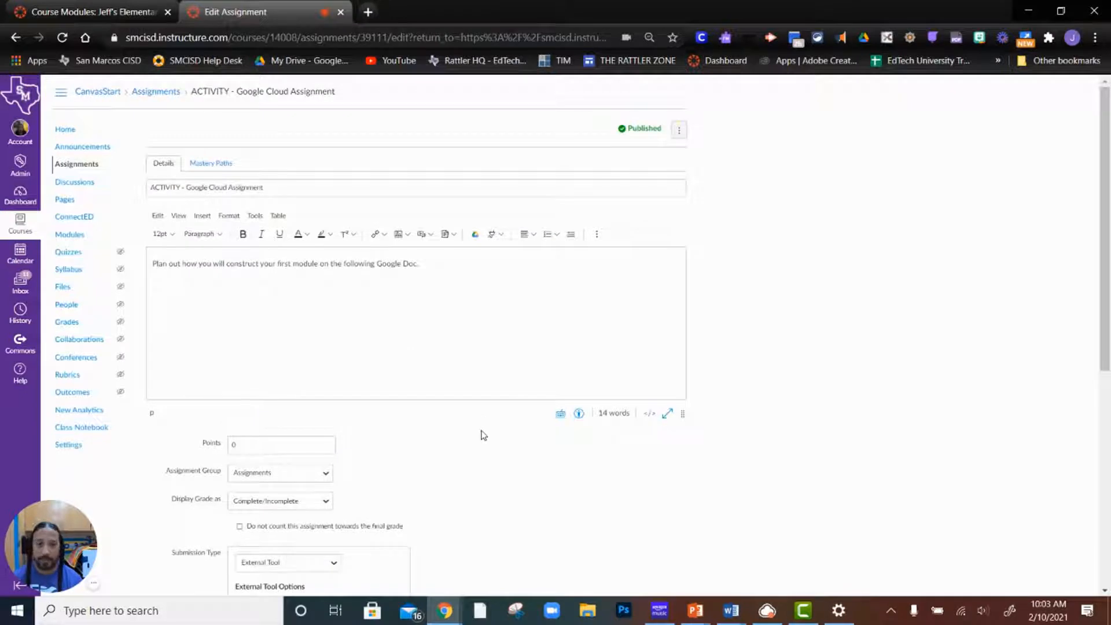
pyautogui.click(16, 37)
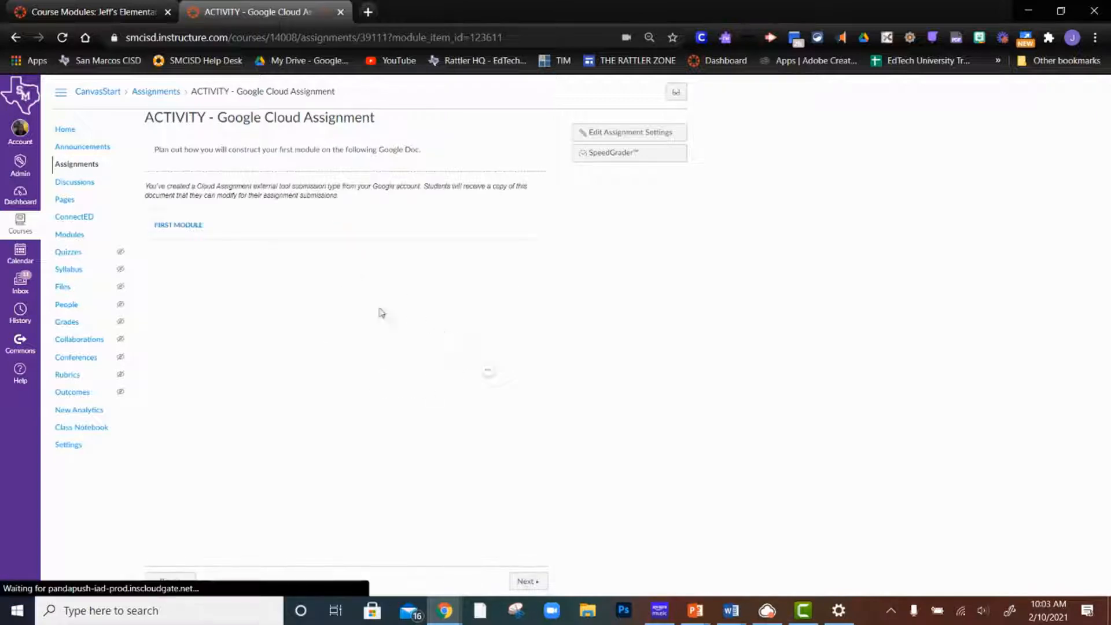
pyautogui.moveTo(453, 324); pyautogui.dragTo(80, 505)
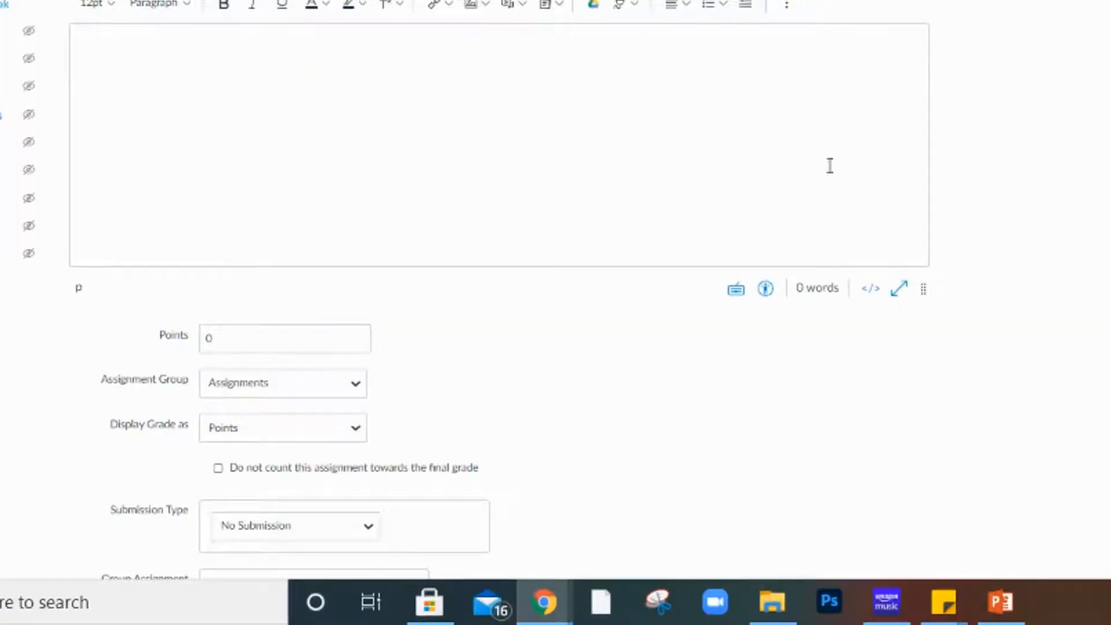
# - Set the new assignment's submission type to External Tool
pyautogui.click(228, 64)
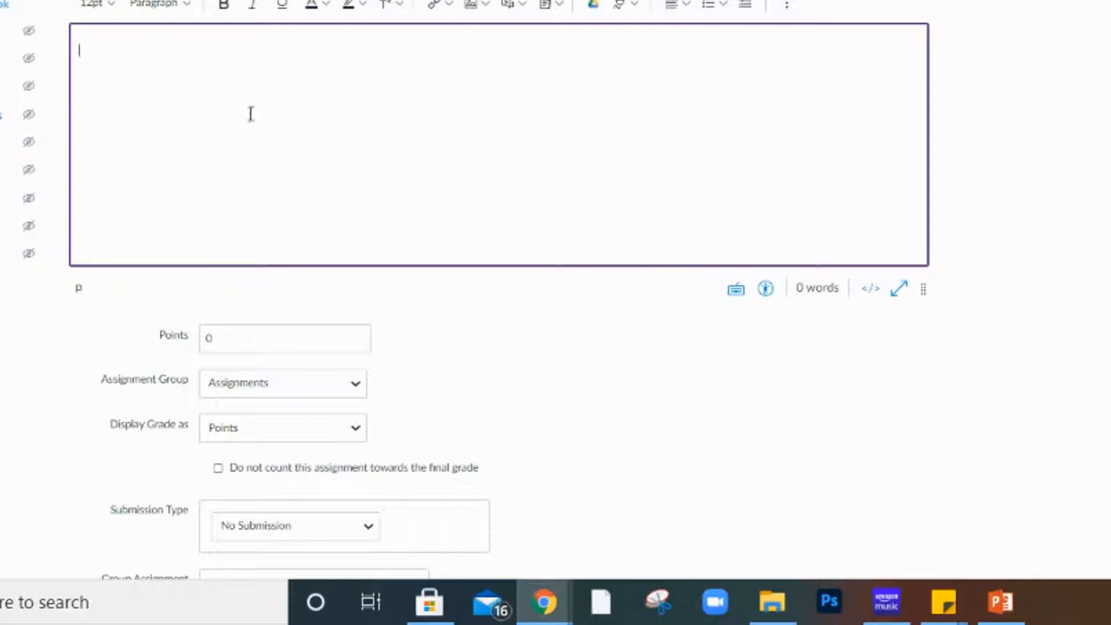
pyautogui.scroll(-2, 335, 248)
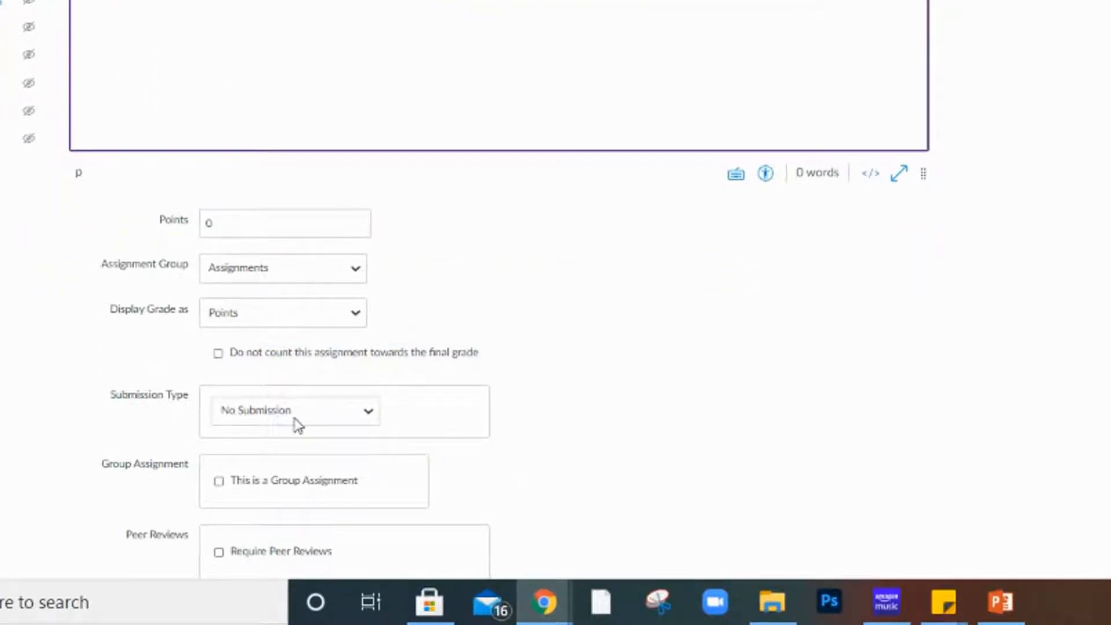
pyautogui.click(368, 414)
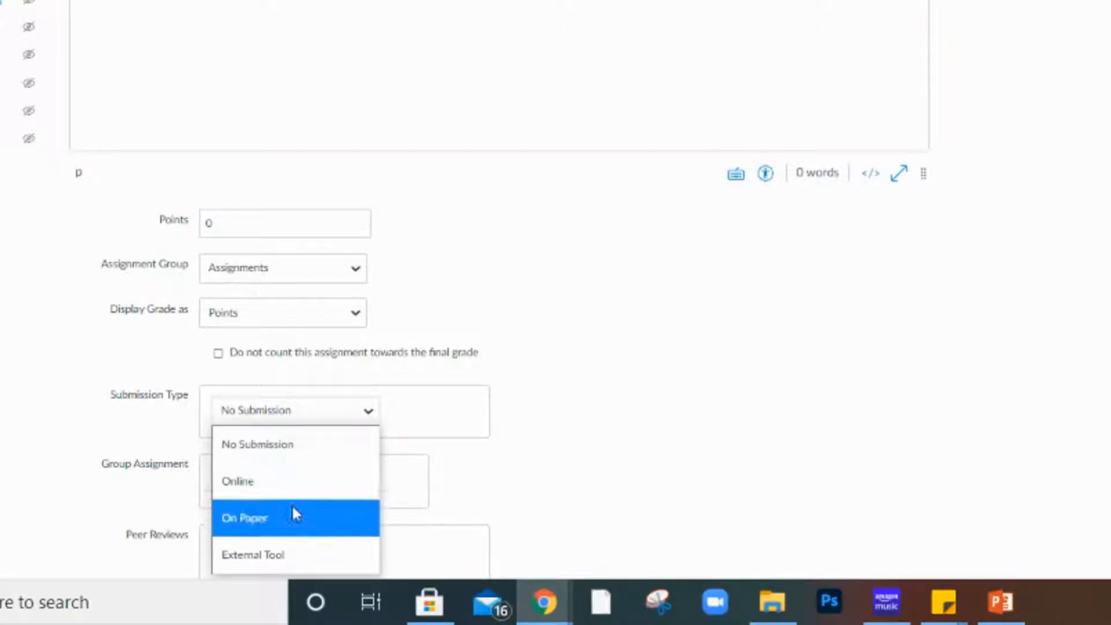
pyautogui.click(280, 556)
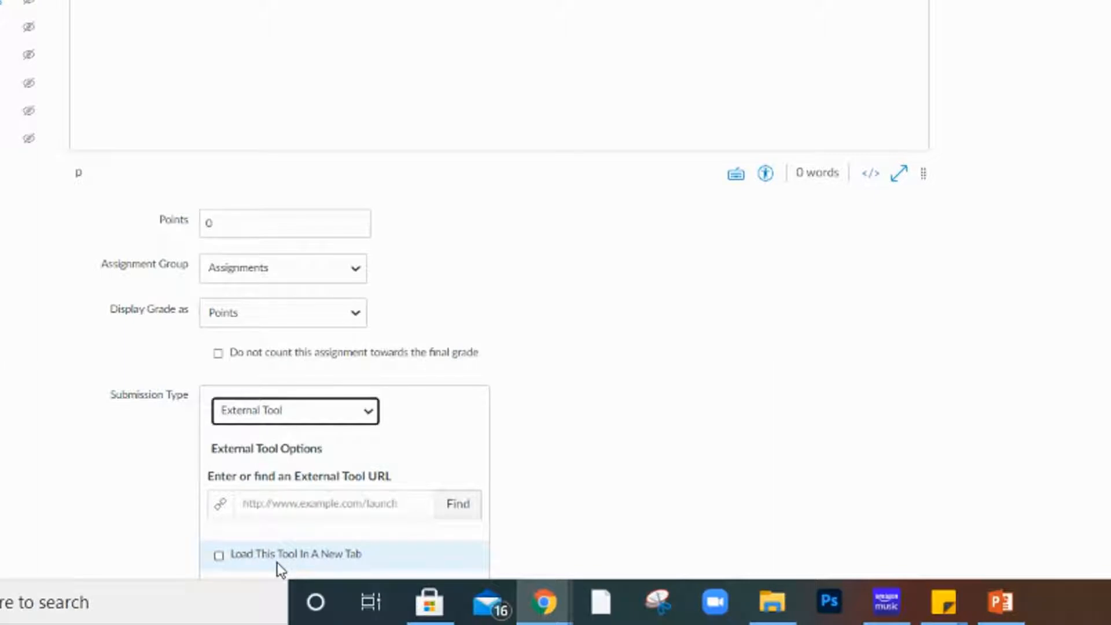
# - Find the Google Assignments (LTI 1.3) external tool for the submission and continue with the signed-in Google account
pyautogui.scroll(-5, 520, 404)
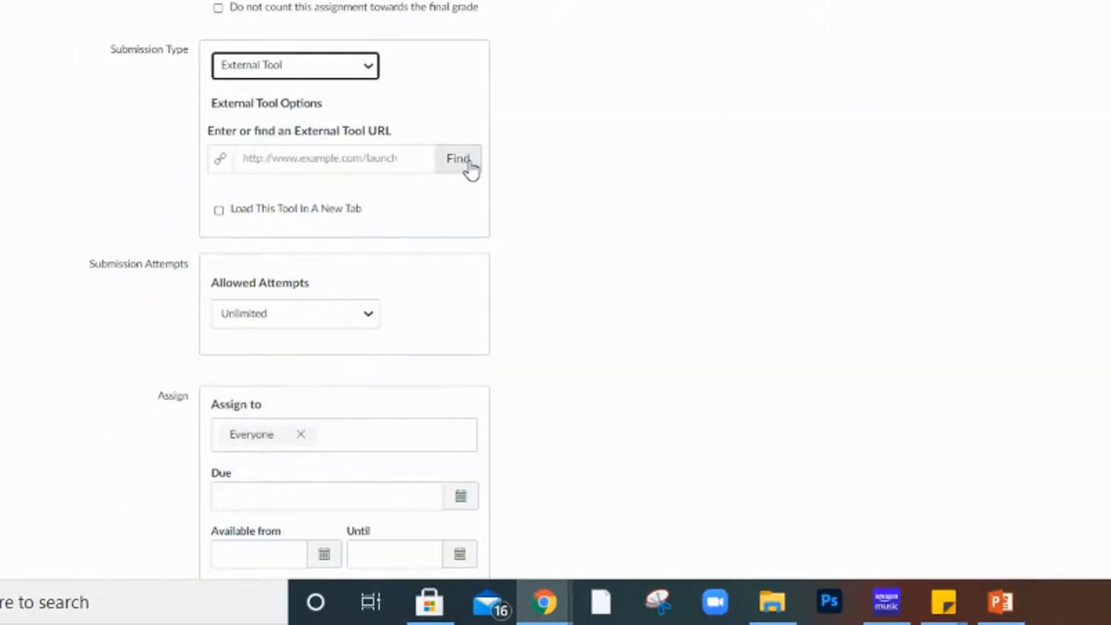
pyautogui.click(469, 164)
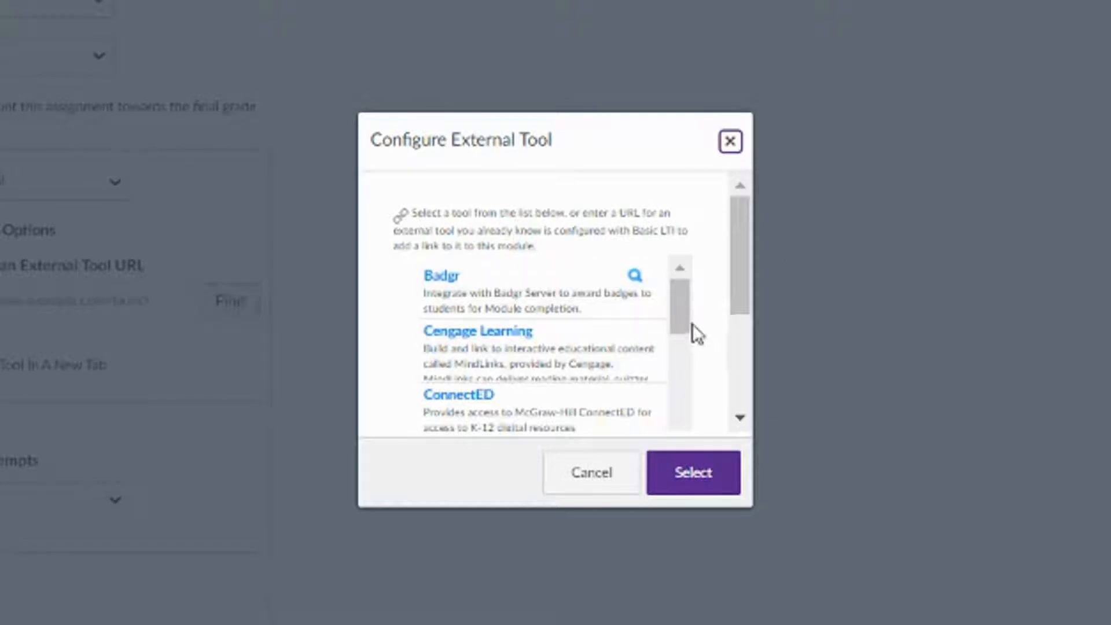
pyautogui.moveTo(680, 311); pyautogui.dragTo(674, 367)
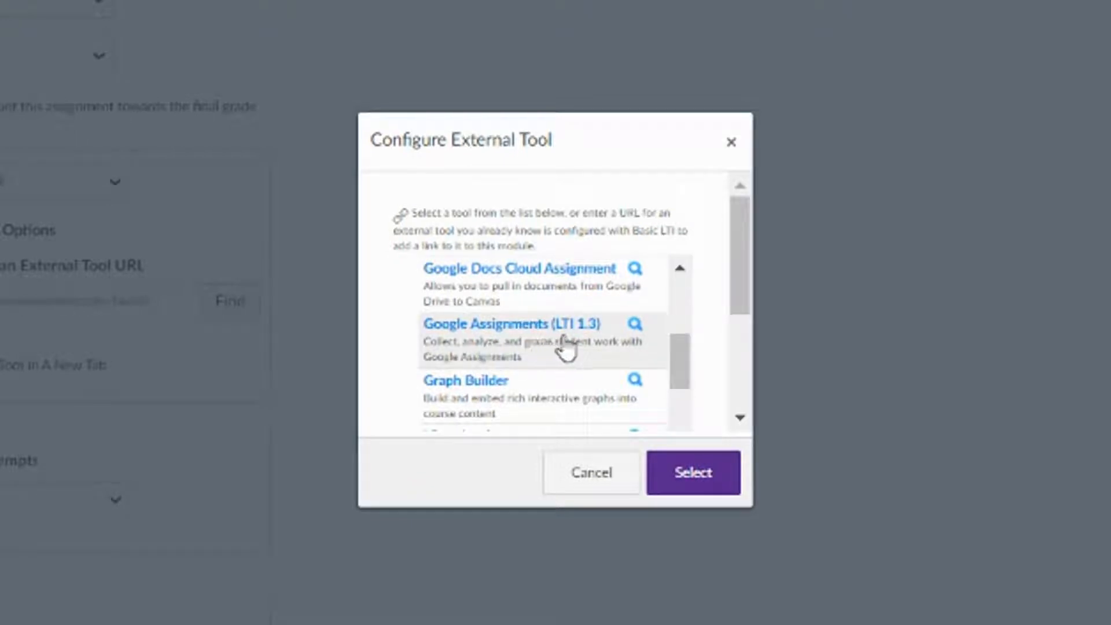
pyautogui.click(487, 324)
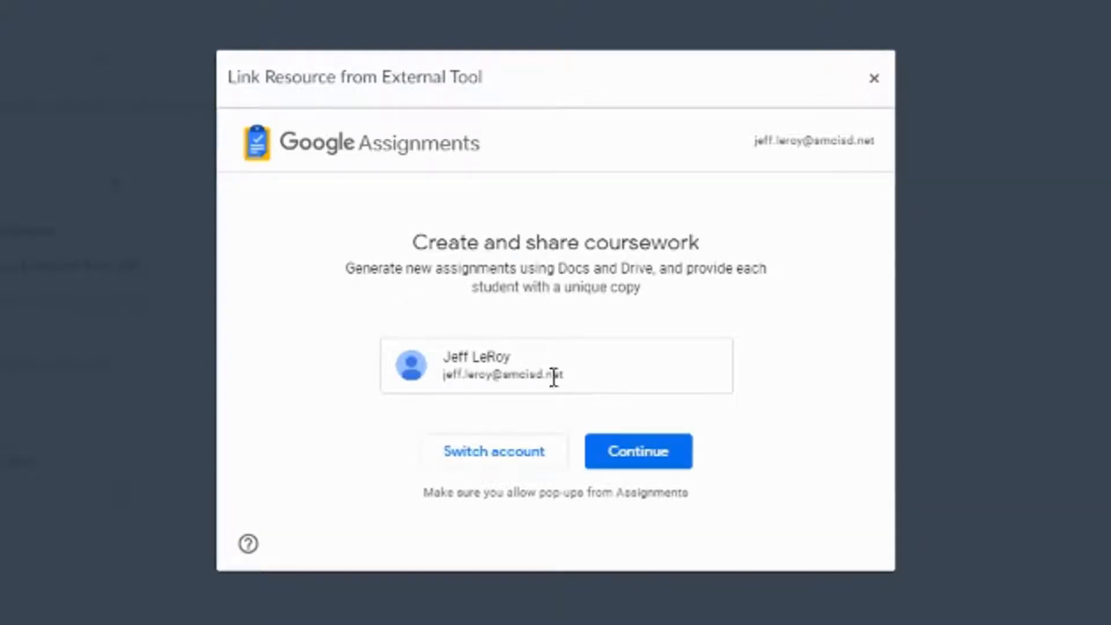
pyautogui.click(609, 450)
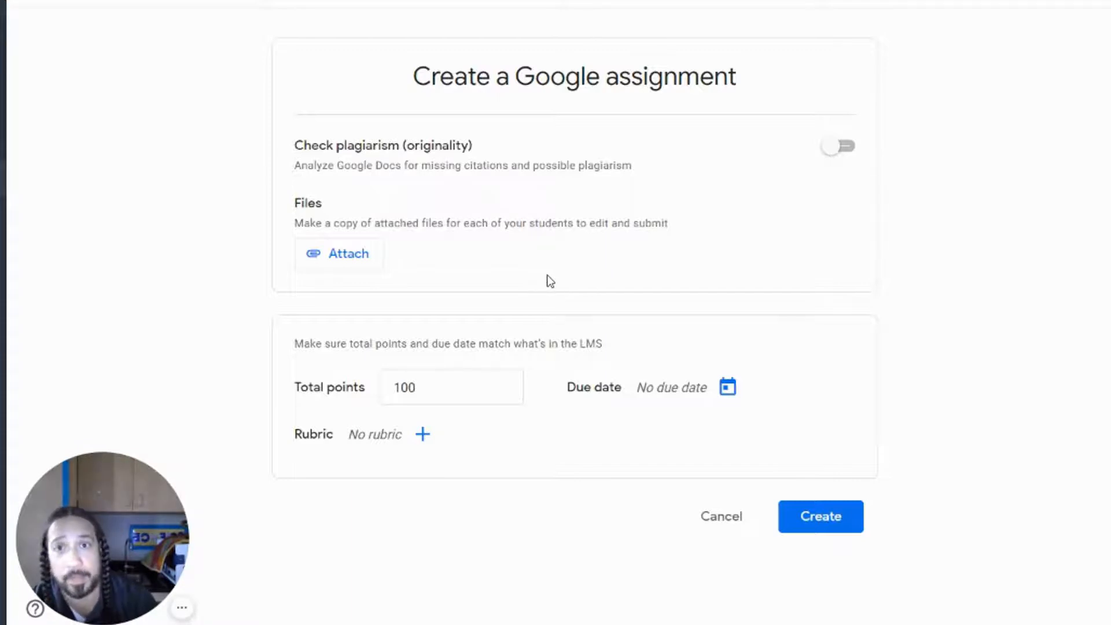
# - Attach the Listening & Retelling presentation from the recent Google Drive files to the Google assignment
pyautogui.click(345, 269)
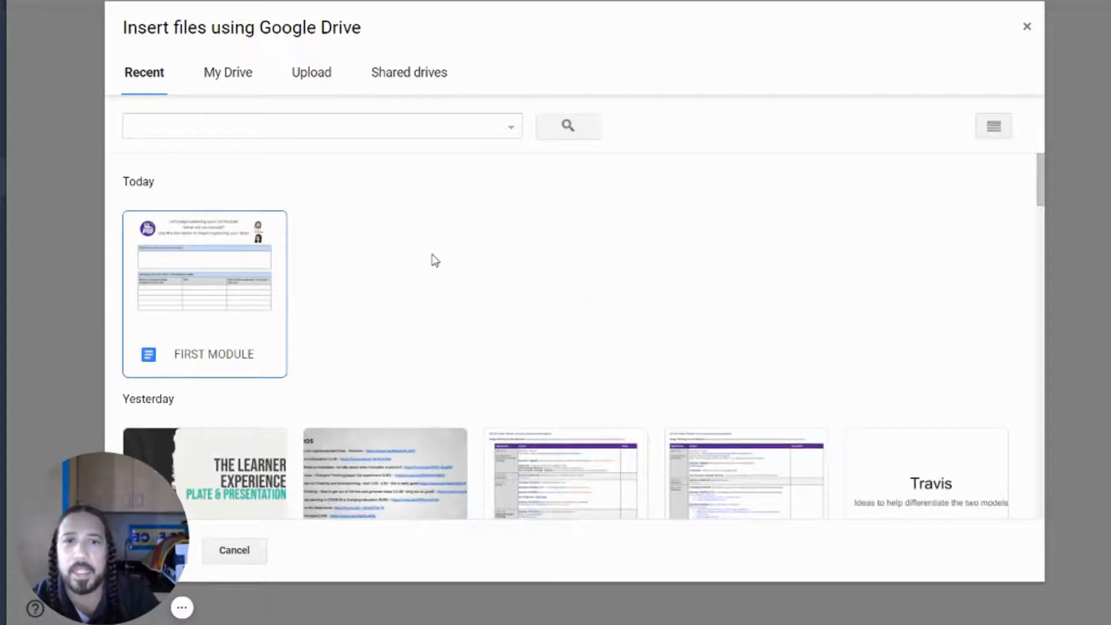
pyautogui.scroll(-8, 435, 261)
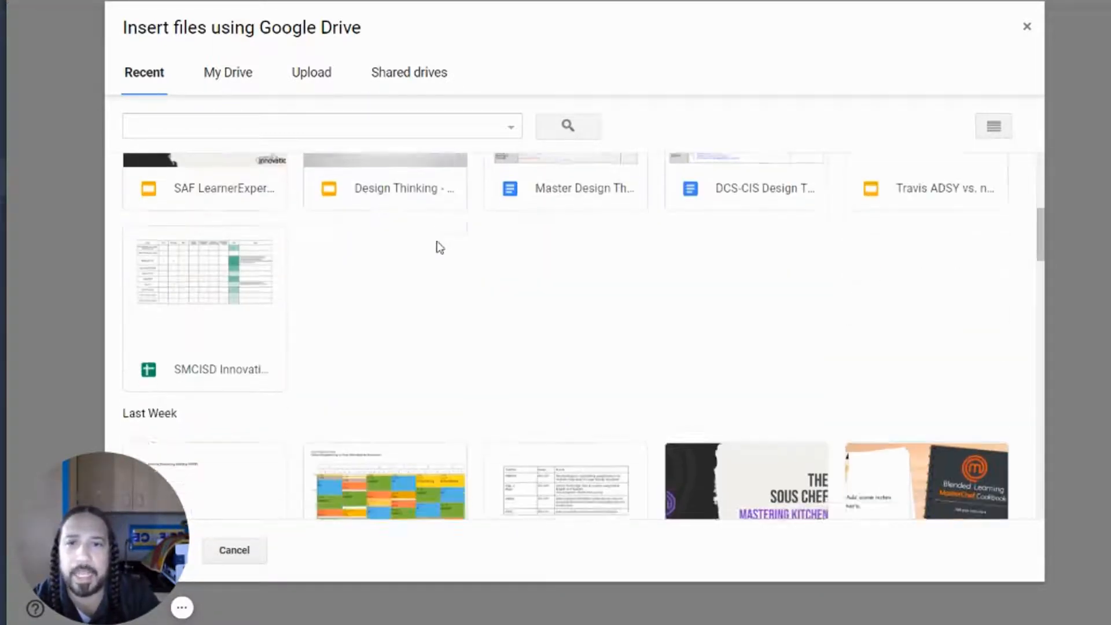
pyautogui.scroll(-15, 439, 247)
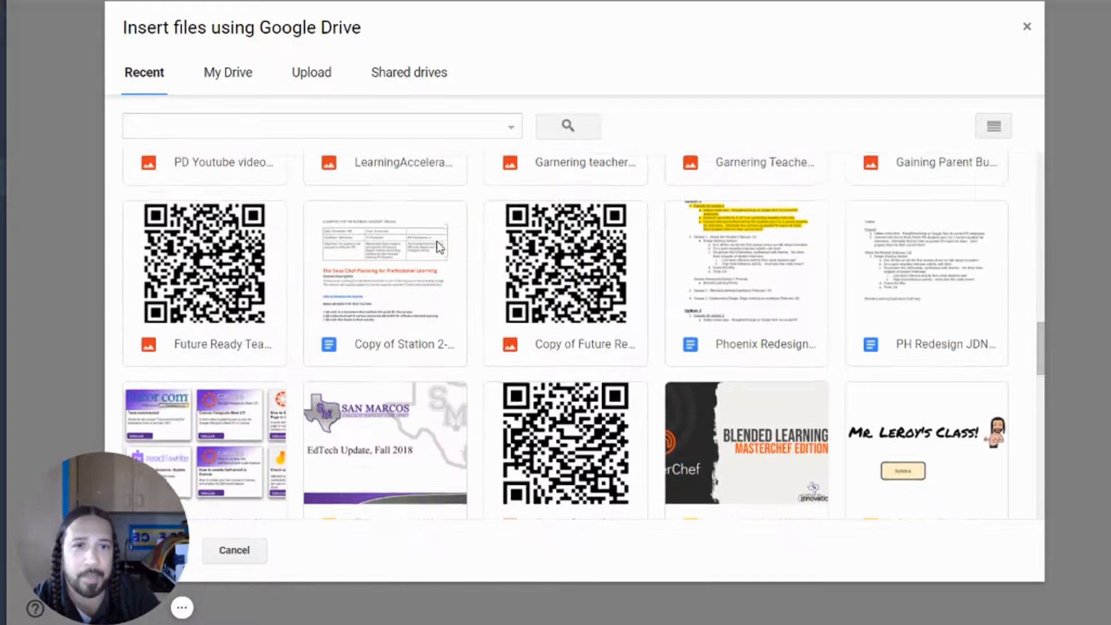
pyautogui.scroll(-3, 384, 249)
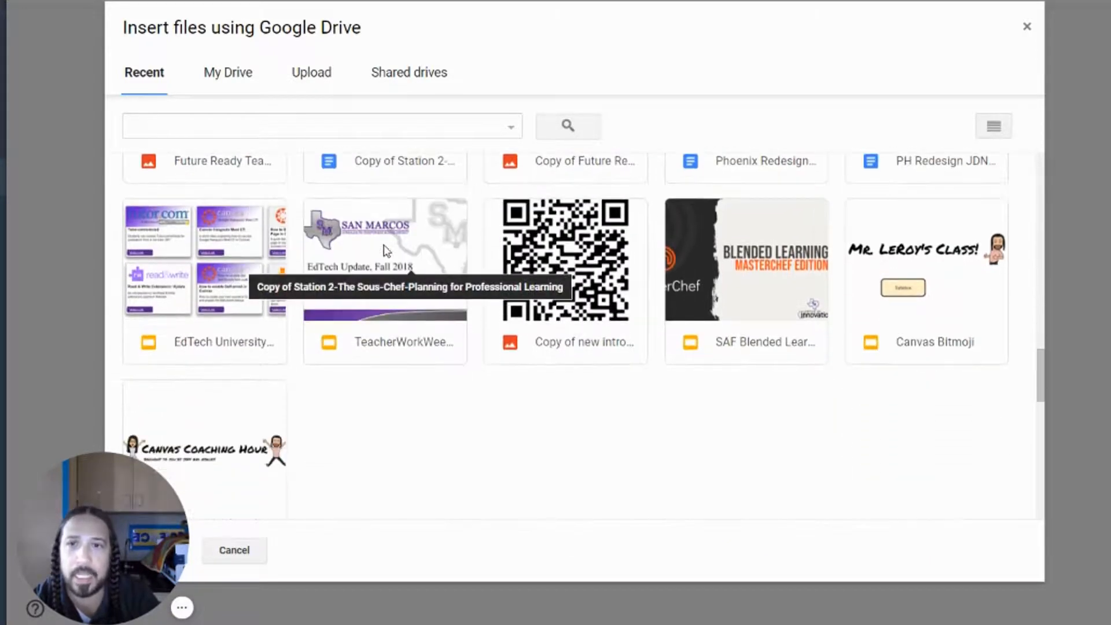
pyautogui.scroll(-6, 405, 410)
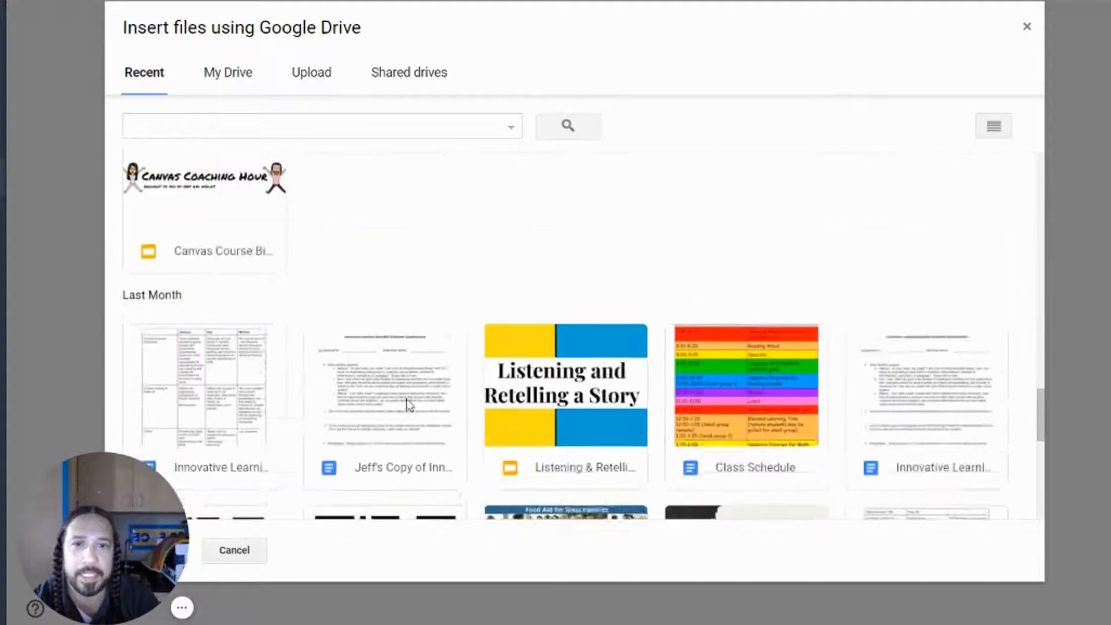
pyautogui.doubleClick(585, 318)
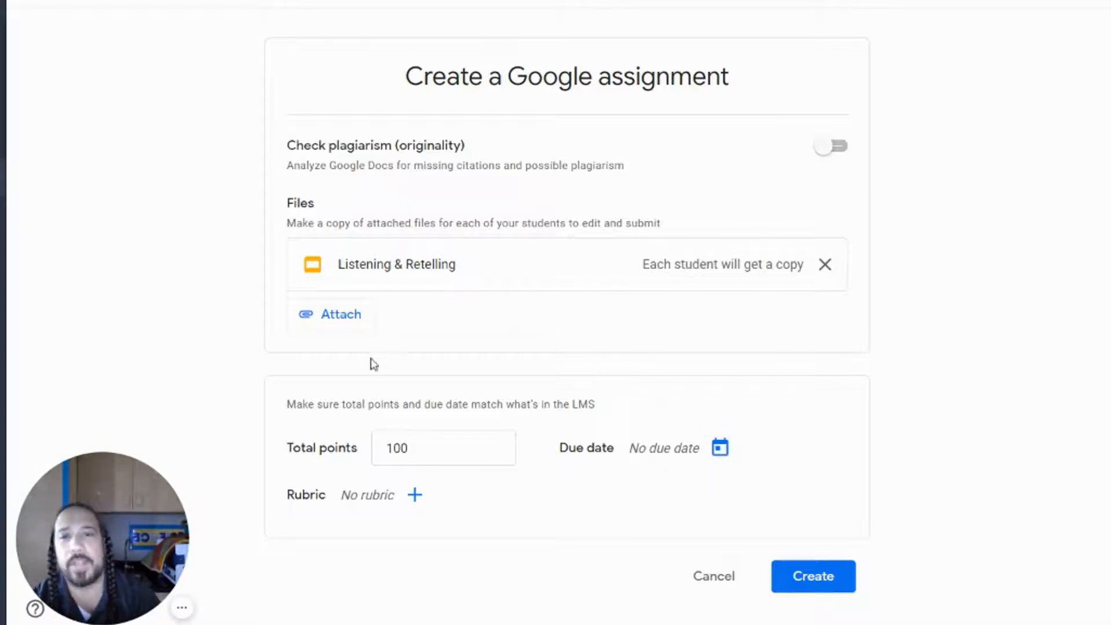
# - Create the Google assignment, confirm it as the external tool, and save the Canvas assignment without publishing
pyautogui.click(816, 578)
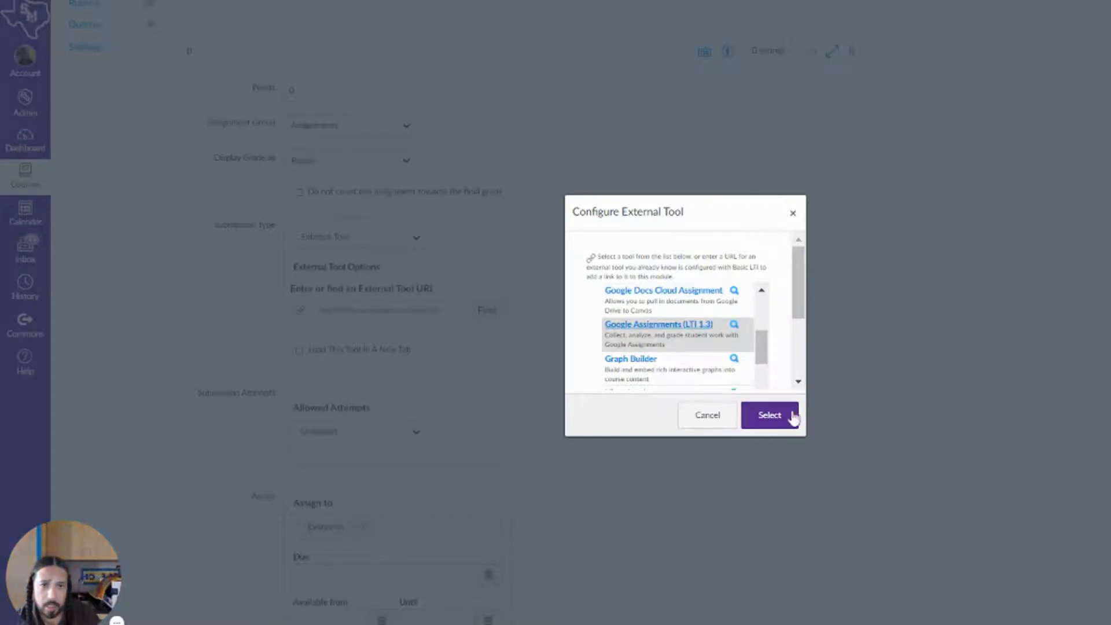
pyautogui.click(769, 415)
pyautogui.scroll(-2, 678, 406)
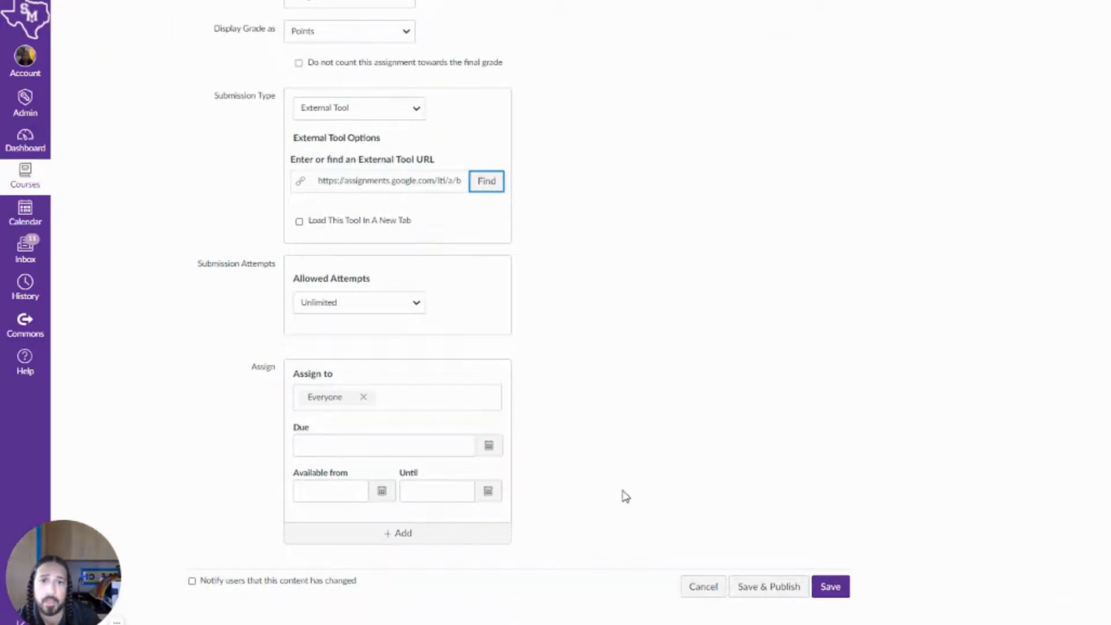
pyautogui.click(831, 586)
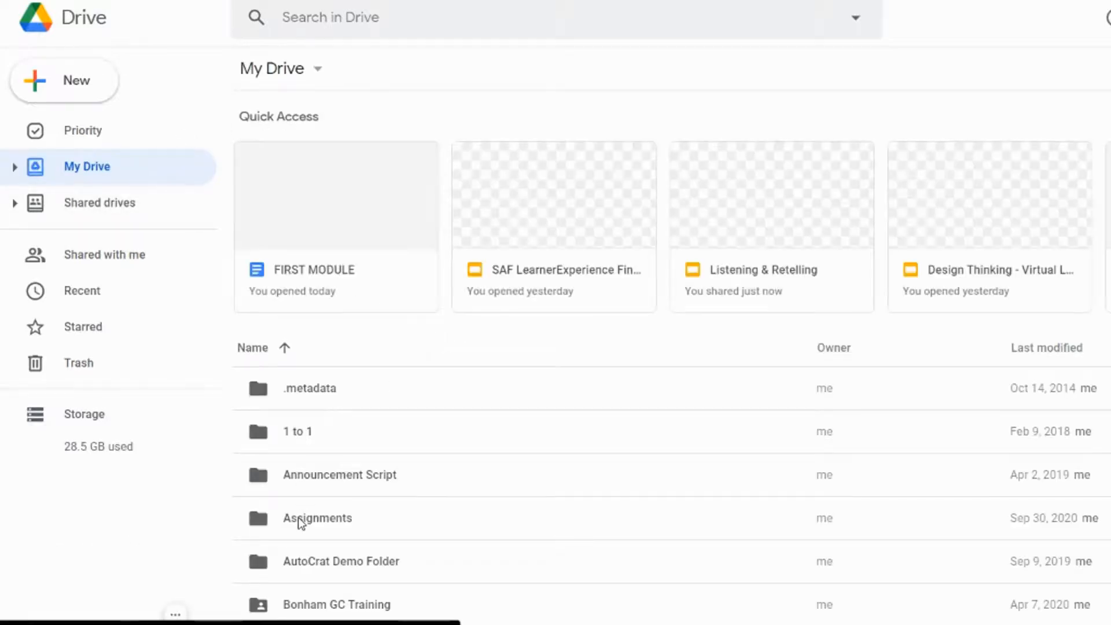
# - In Google Drive, open the Assignments folder and the elementary course's folder inside it
pyautogui.doubleClick(300, 518)
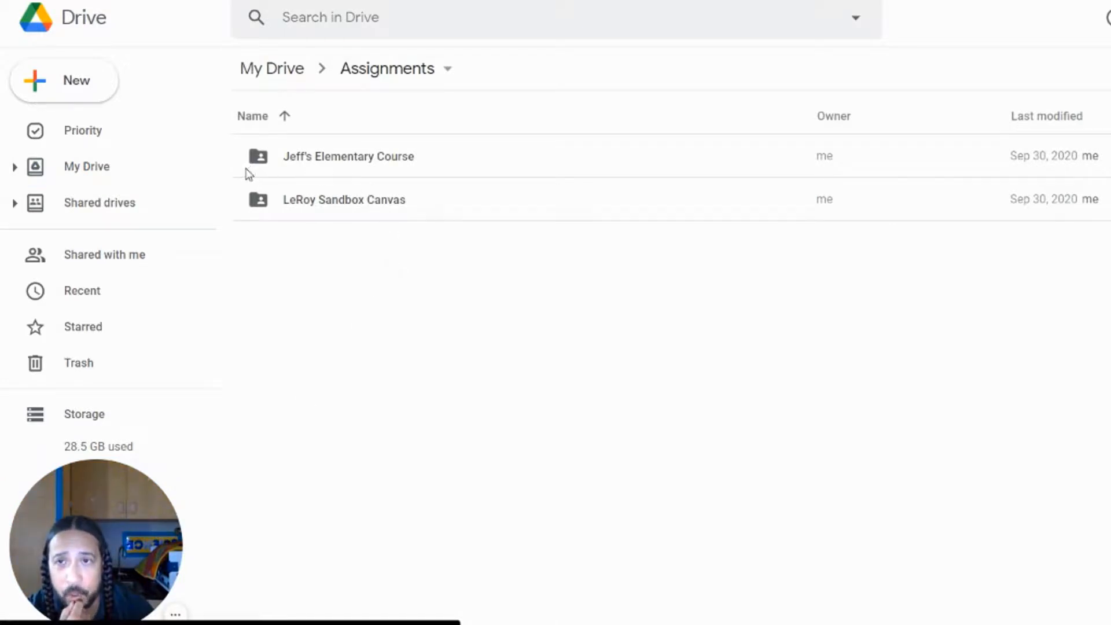
pyautogui.doubleClick(367, 163)
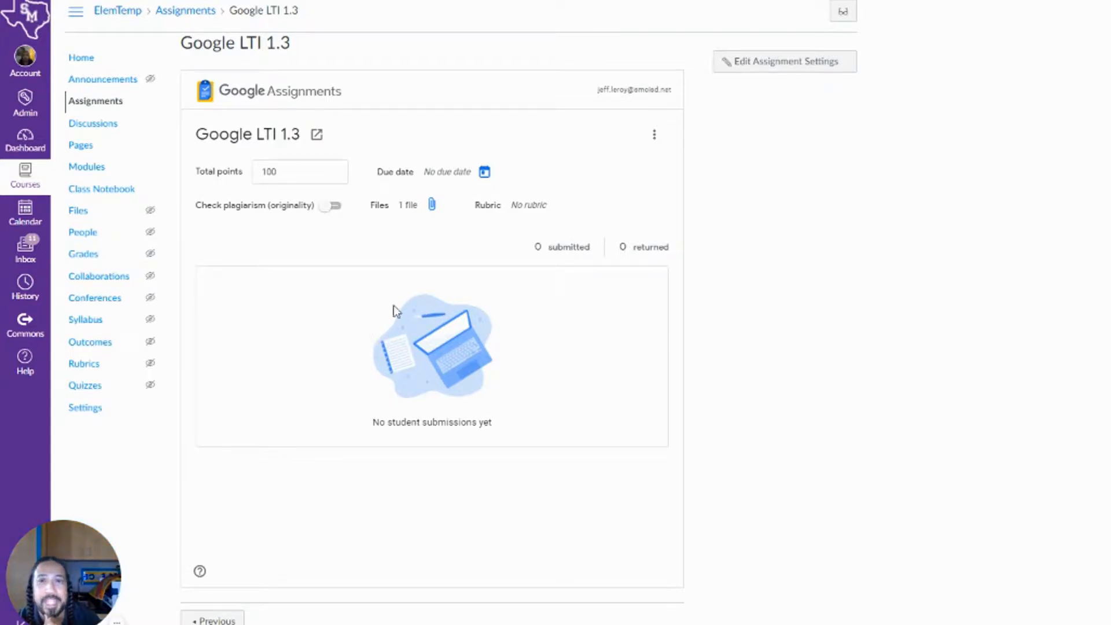
# - Check the file attached to the Google LTI 1.3 assignment in Canvas, and reopen its settings to review the editor's external apps
pyautogui.click(431, 205)
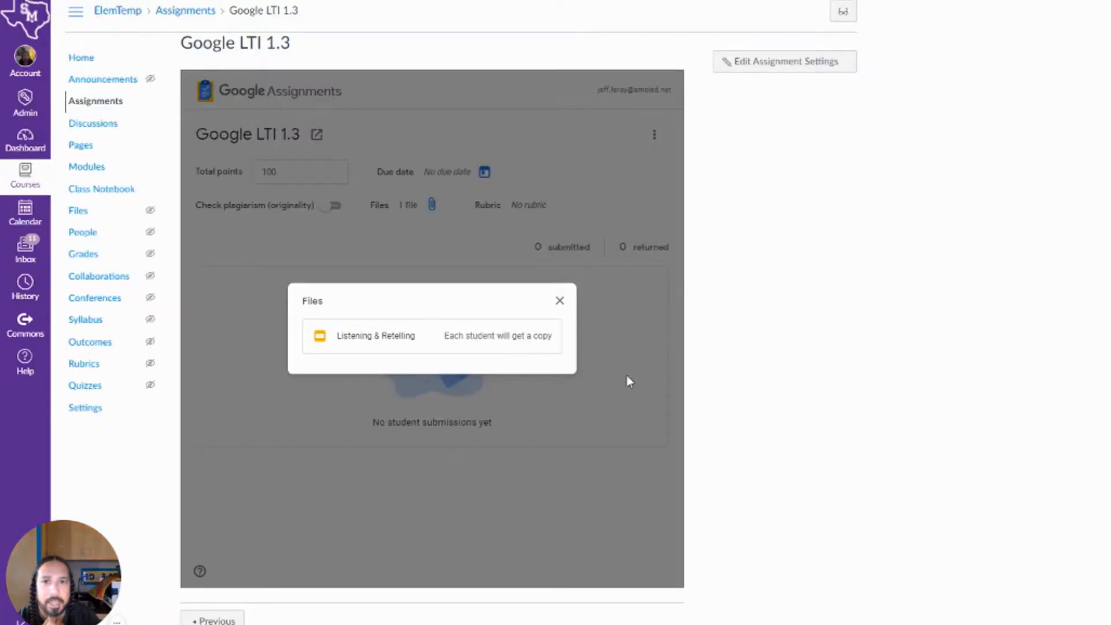
pyautogui.click(767, 62)
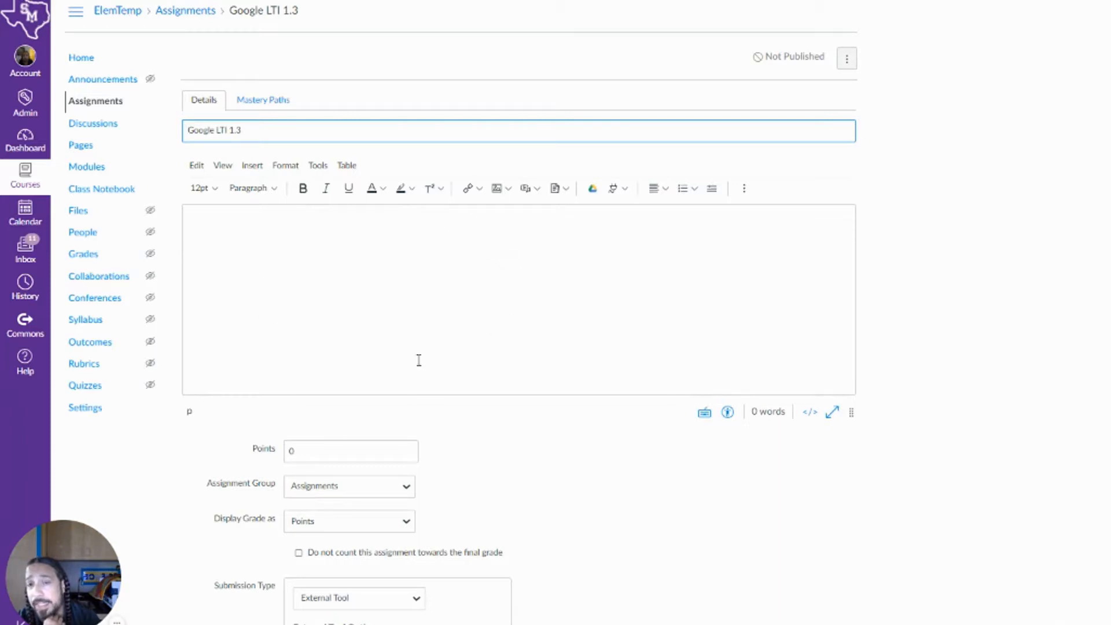
pyautogui.click(620, 189)
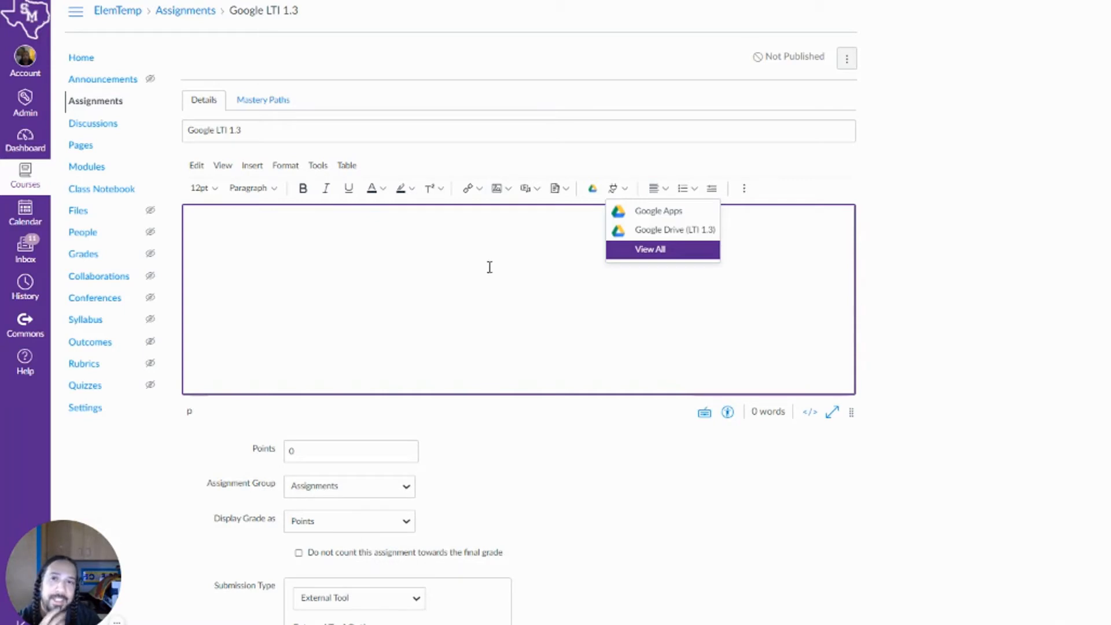
pyautogui.click(675, 453)
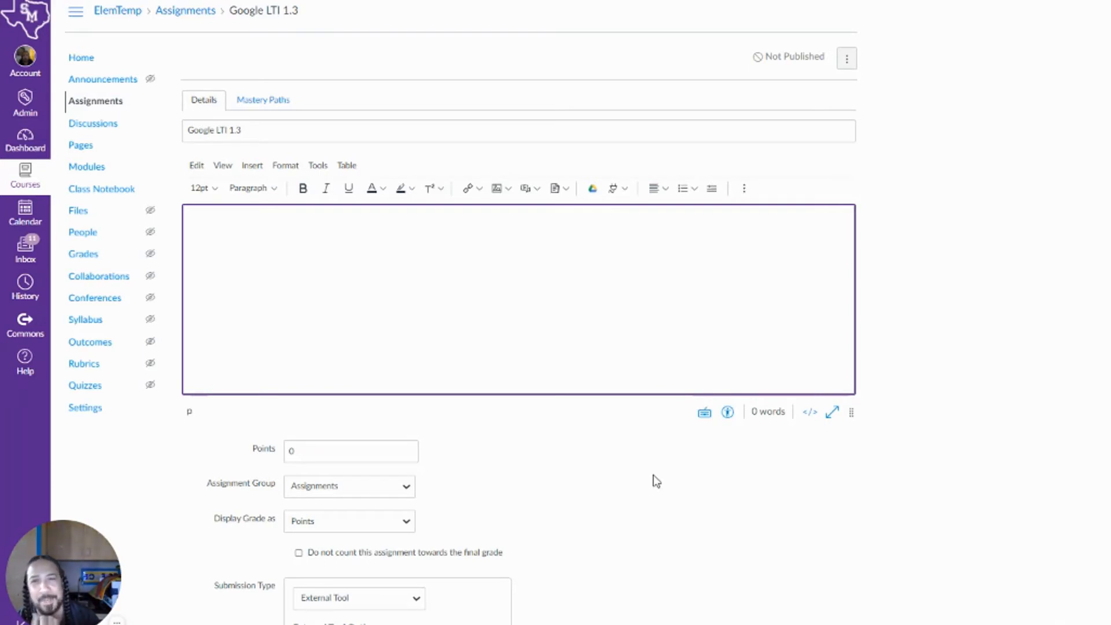
pyautogui.scroll(-3, 666, 474)
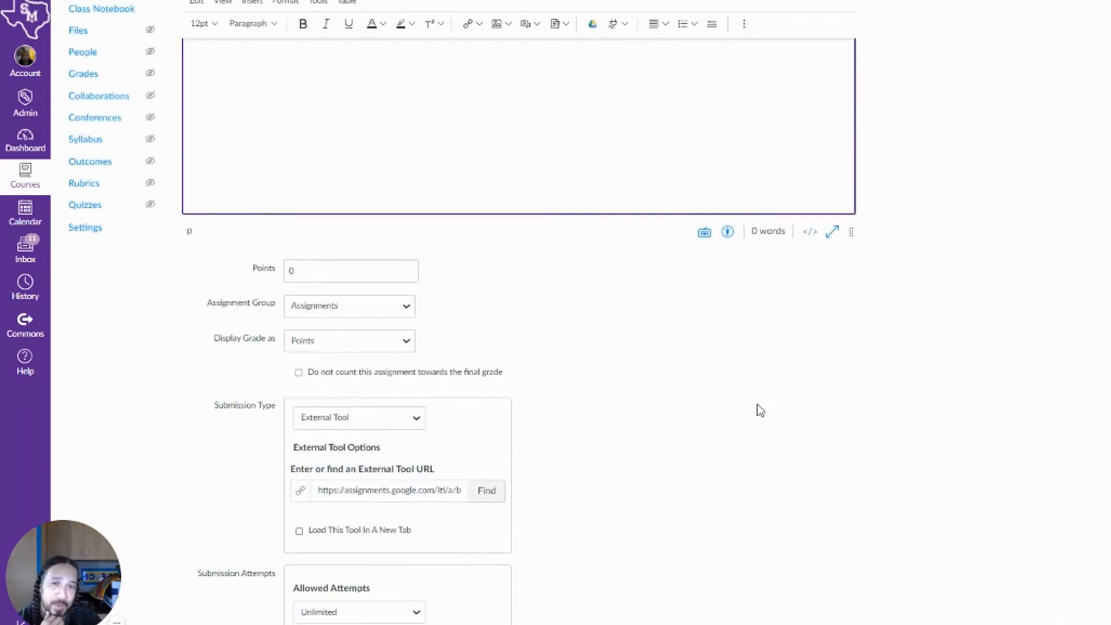